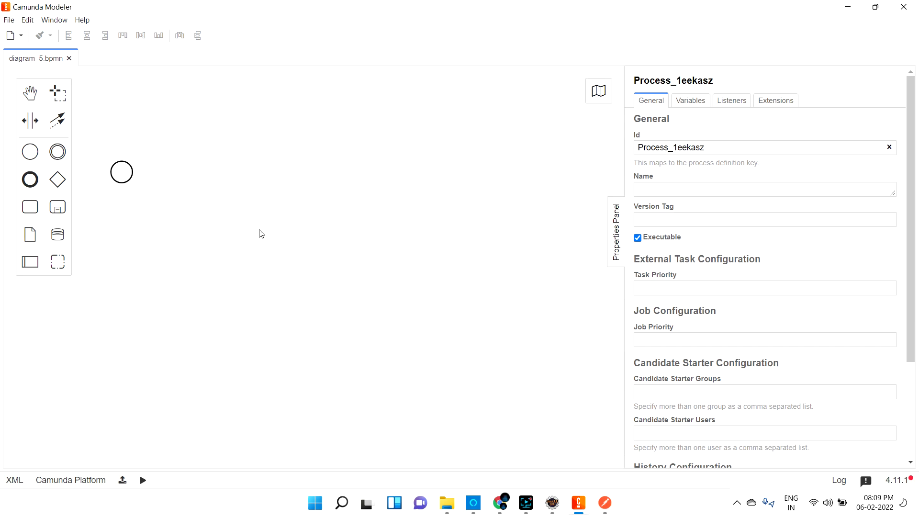
Change the start event into a Timer Start Event.
left_click(122, 174)
left_click(145, 194)
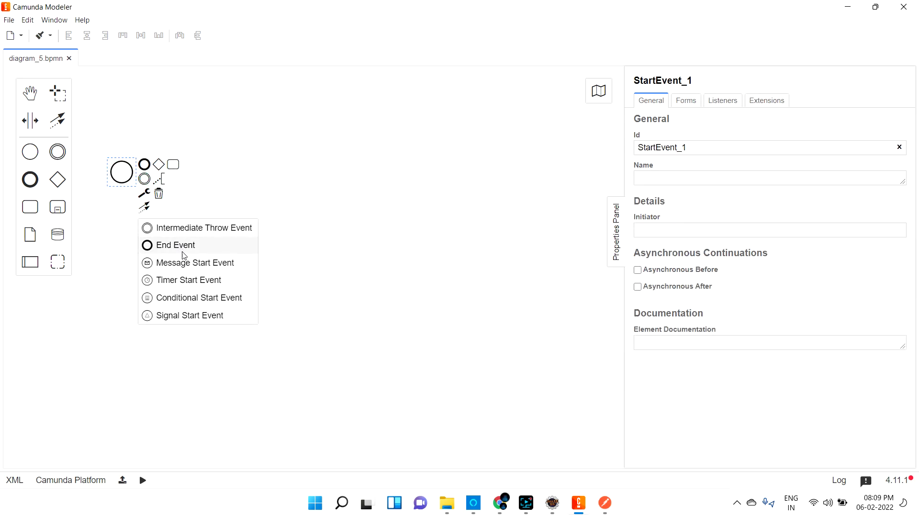
left_click(185, 282)
Append a User Task named timer-validated, followed by an End Event.
left_click(174, 166)
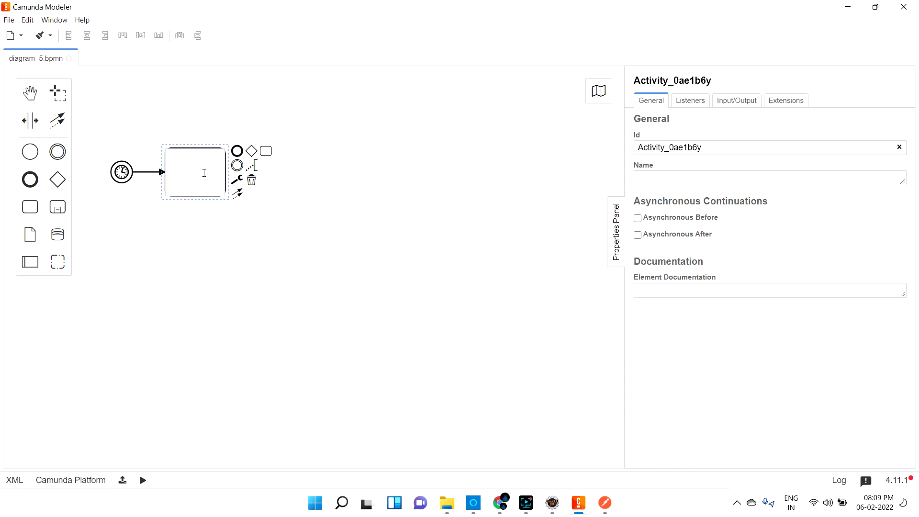
type("timer-validater")
key("BackSpace")
type("d")
key("Return")
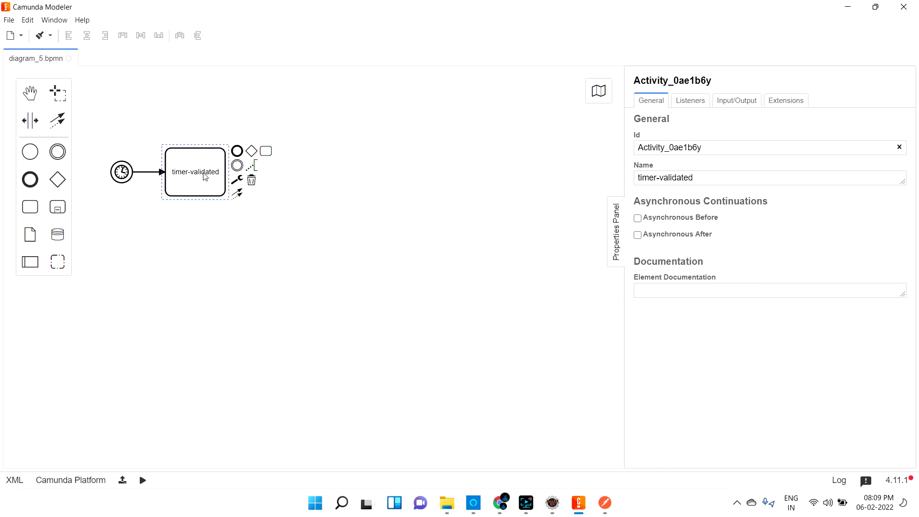
left_click(237, 180)
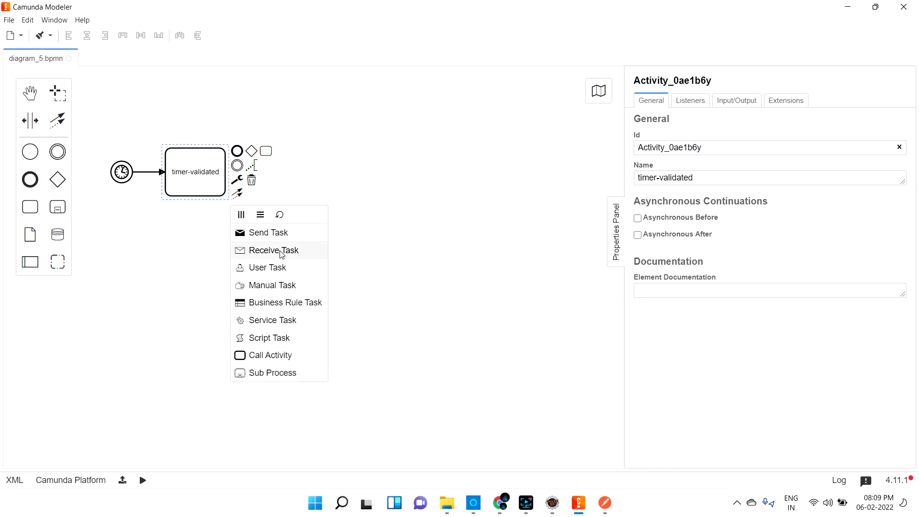
left_click(266, 269)
left_click(237, 151)
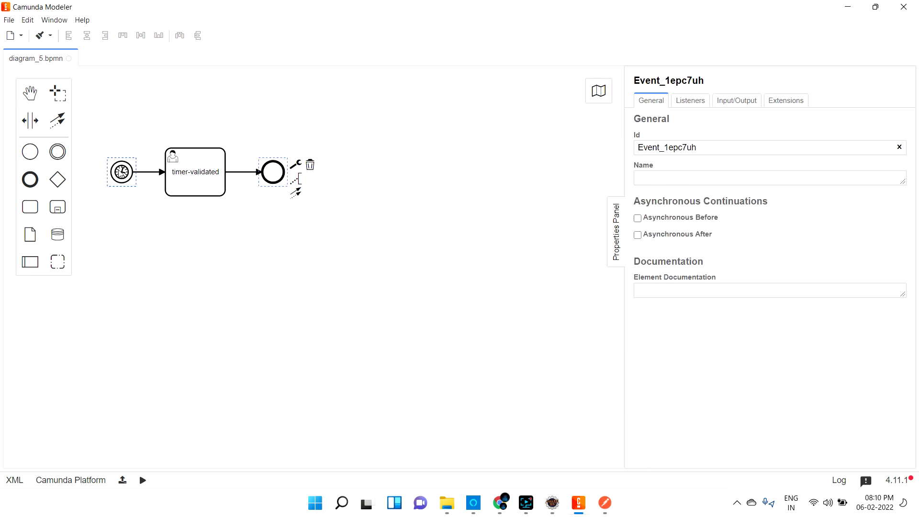
left_click(120, 171)
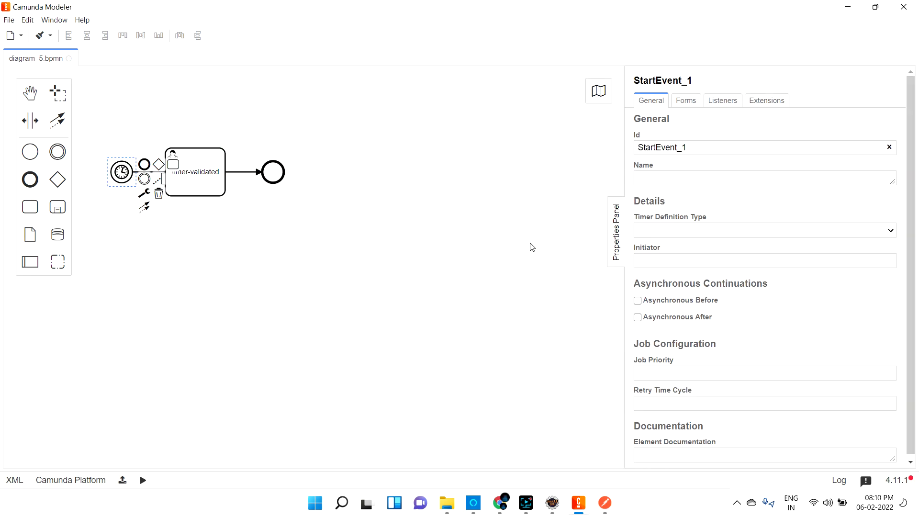
Set the timer start event's definition type to Cycle with cron expression 0 0/1 * * * ?
left_click(672, 230)
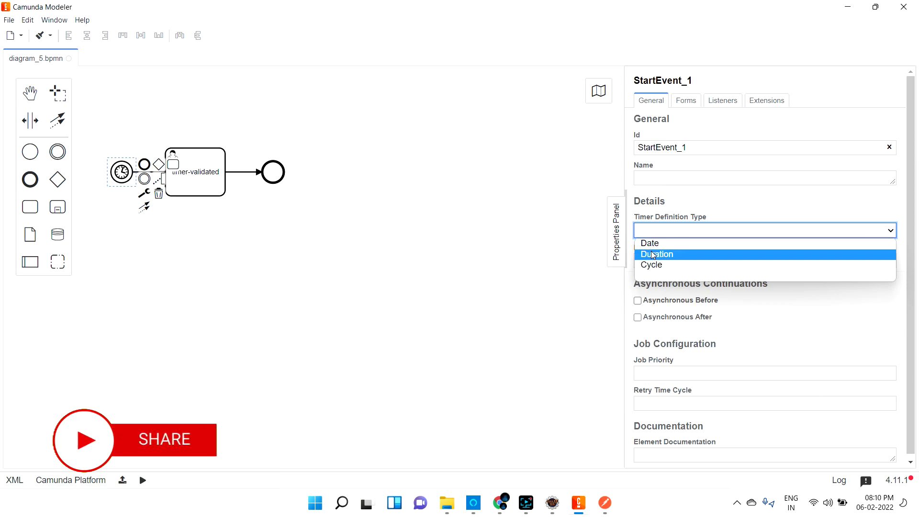
left_click(652, 266)
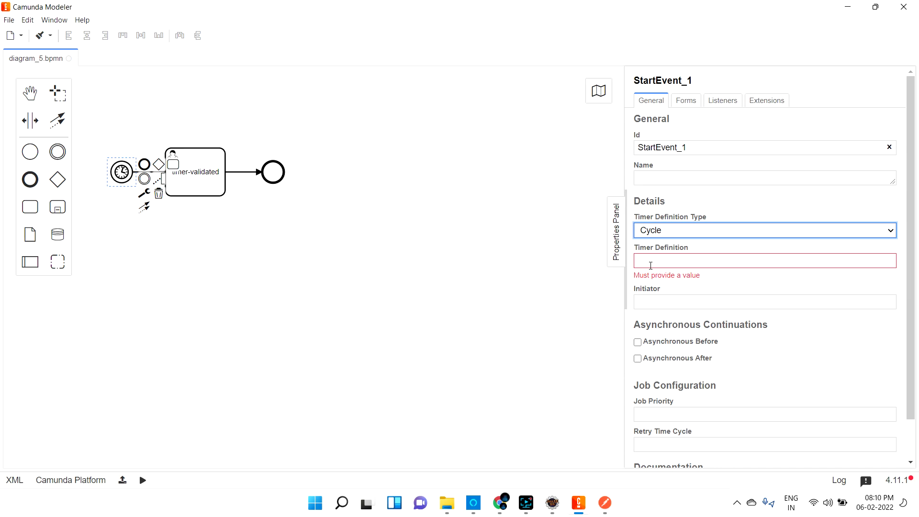
left_click(650, 265)
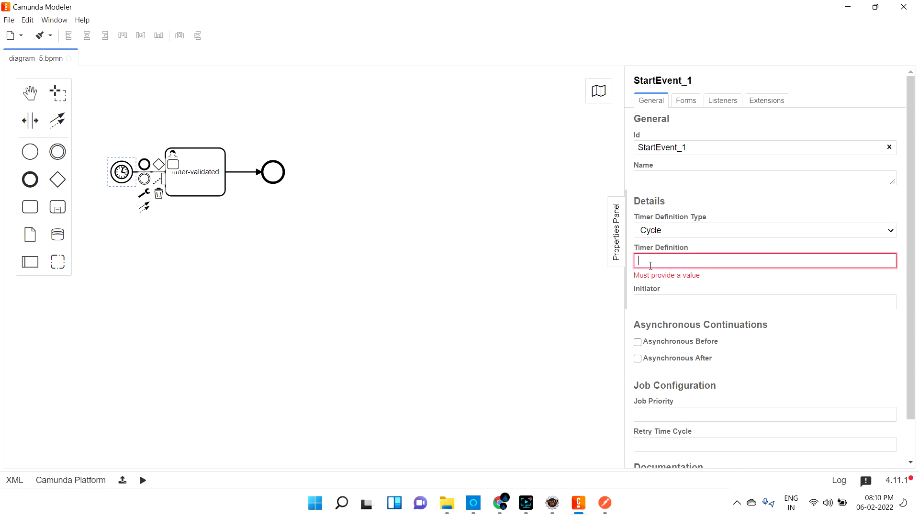
type("0 0/1")
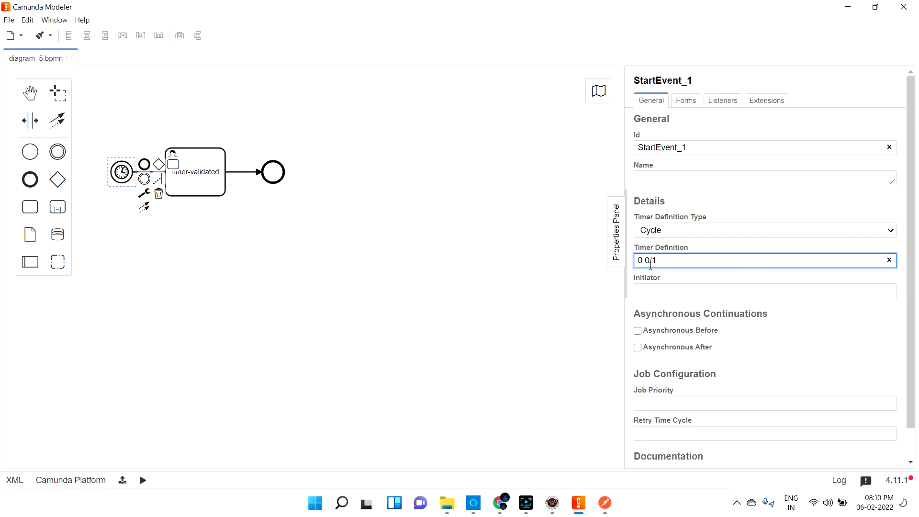
type(" *** ?")
triple_click(660, 260)
left_click(678, 260)
key("Left")
key("Left")
key("Left")
key("Left")
type("*")
Set both the process Id and Name to timer-start-event.
left_click(234, 267)
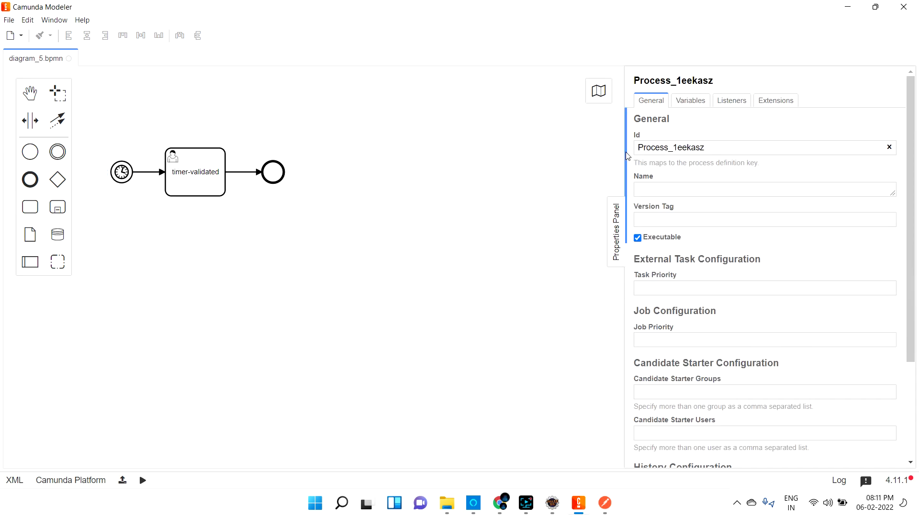
key("Tab")
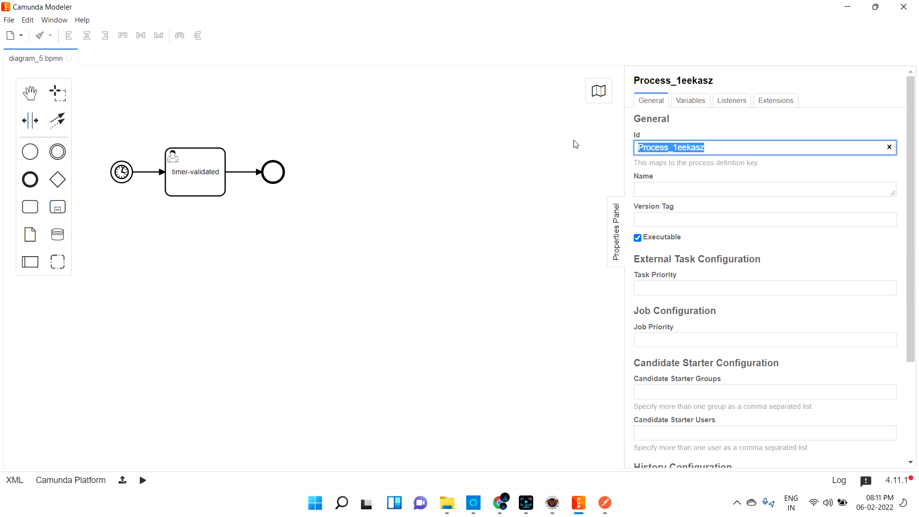
type("timer-st")
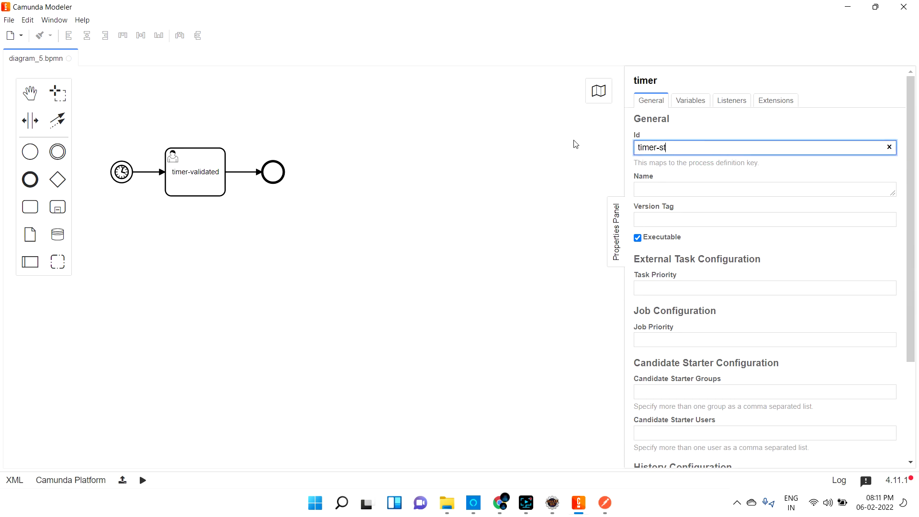
type("art-event")
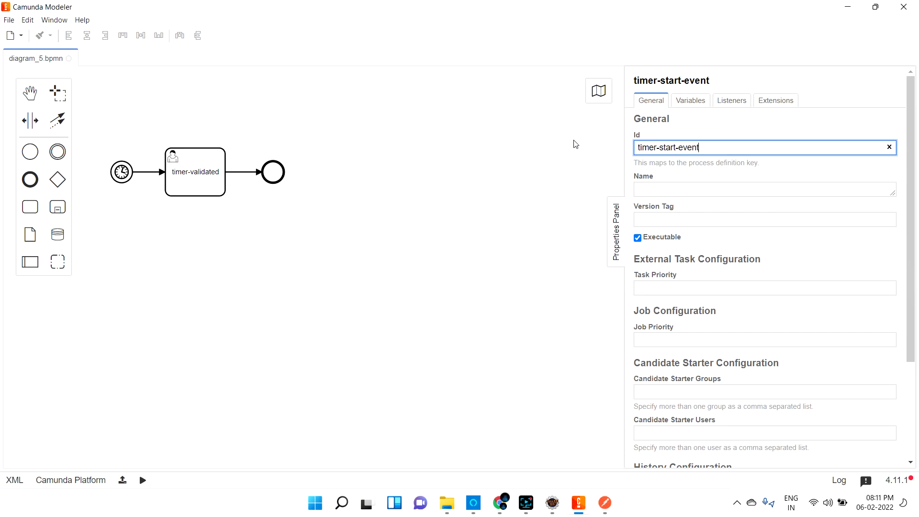
key("ctrl+a")
key("ctrl+c")
left_click(673, 189)
key("ctrl+v")
Save the diagram as timer-start-event.bpmn.
key("ctrl+s")
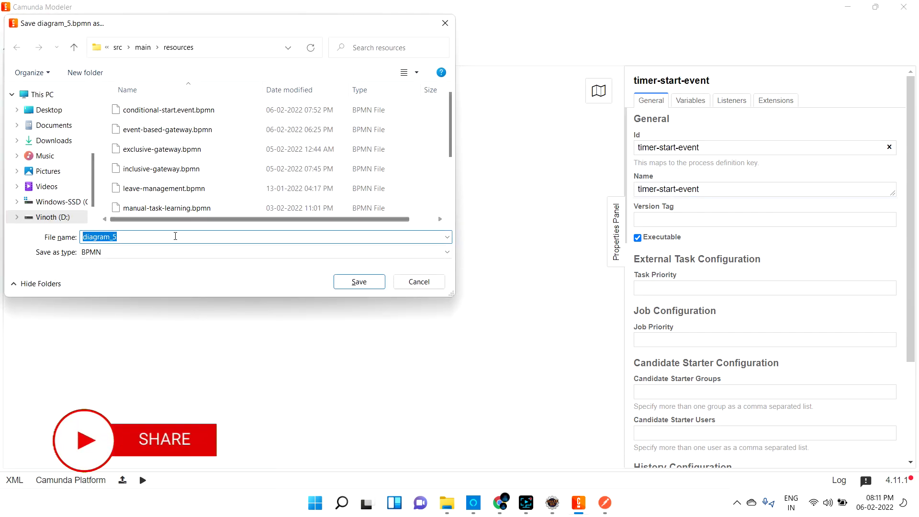
key("ctrl+v")
key("Return")
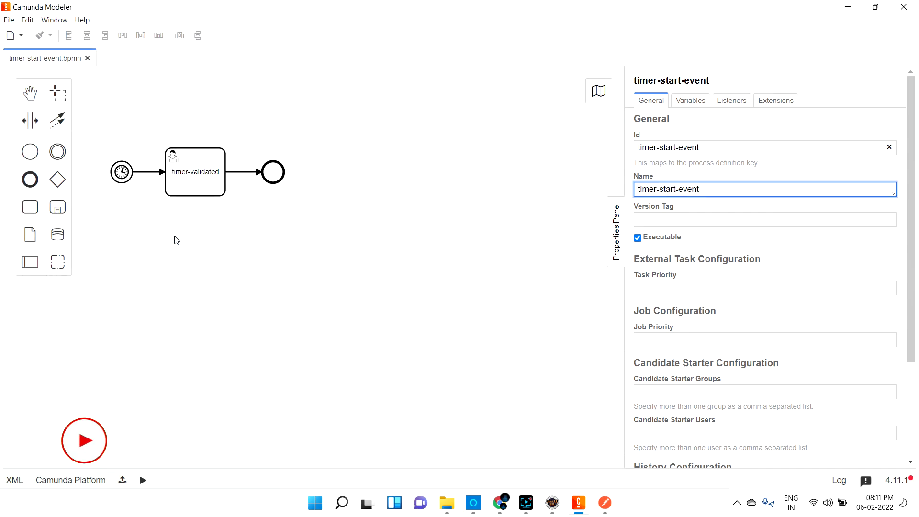
Stop the running Camunda app, clear terminated launches, and select timer-start-event.bpmn in the refreshed project.
left_click(552, 503)
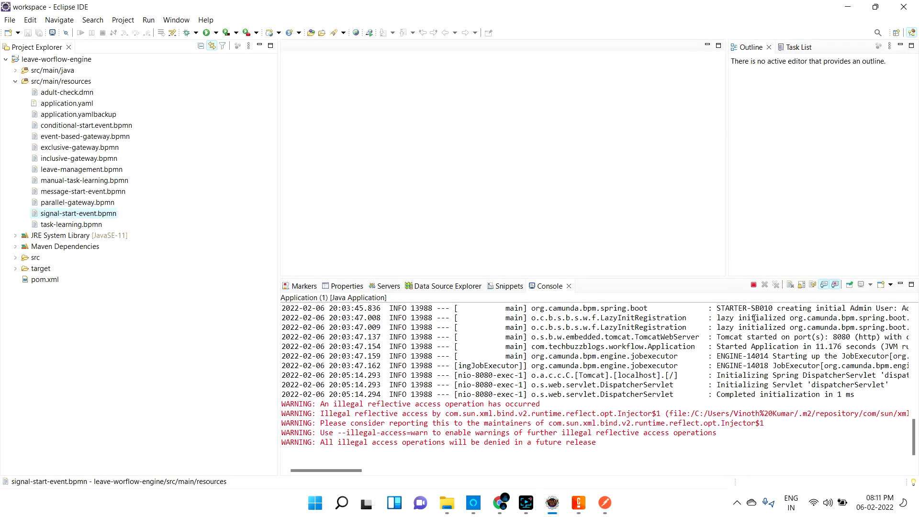
left_click(754, 286)
left_click(775, 285)
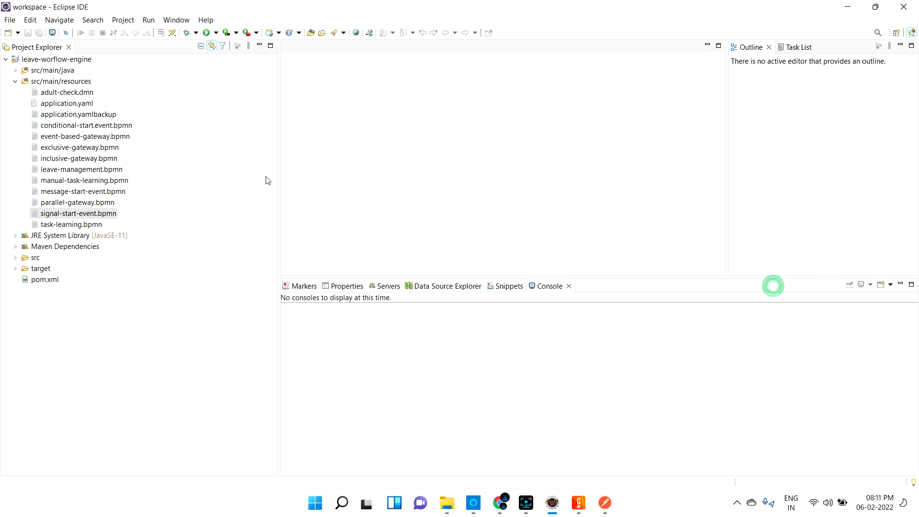
left_click(29, 59)
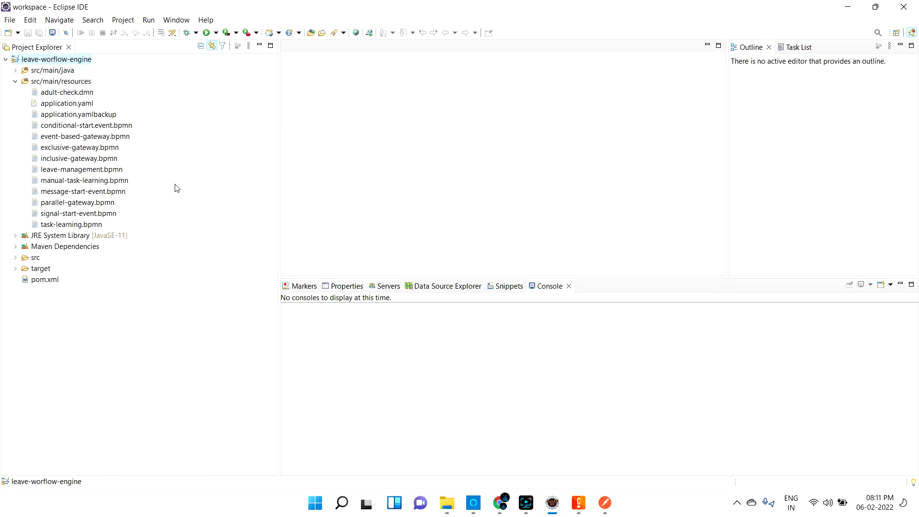
left_click(59, 216)
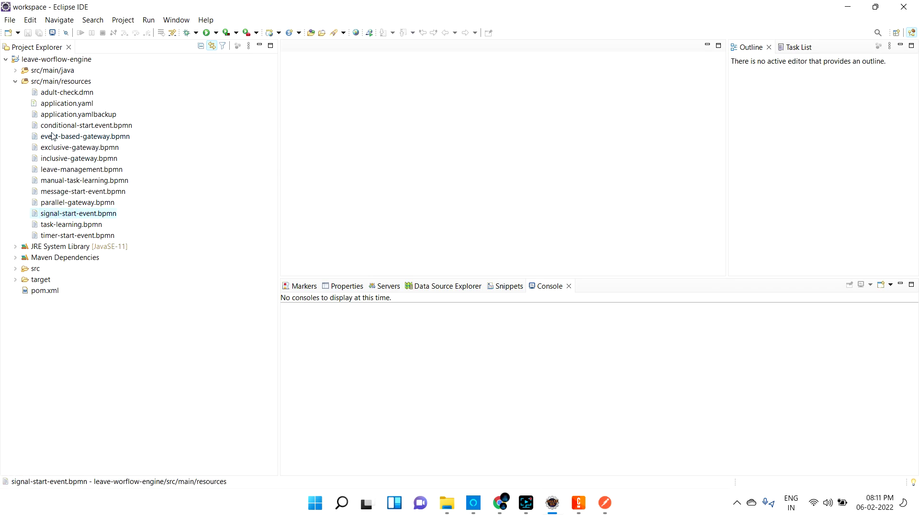
left_click(63, 239)
Relaunch Application (1) from the Run menu and return to Camunda Tasklist in Chrome.
left_click(216, 32)
left_click(229, 44)
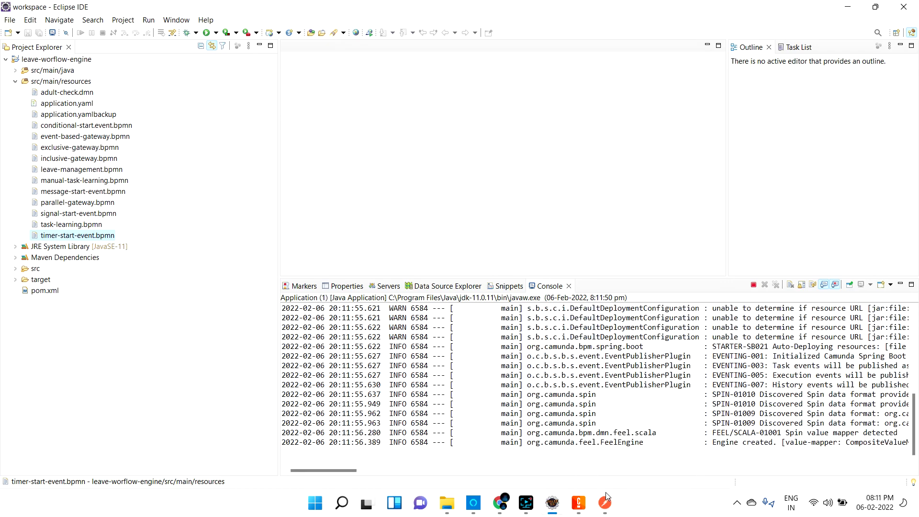
mouse_move(500, 506)
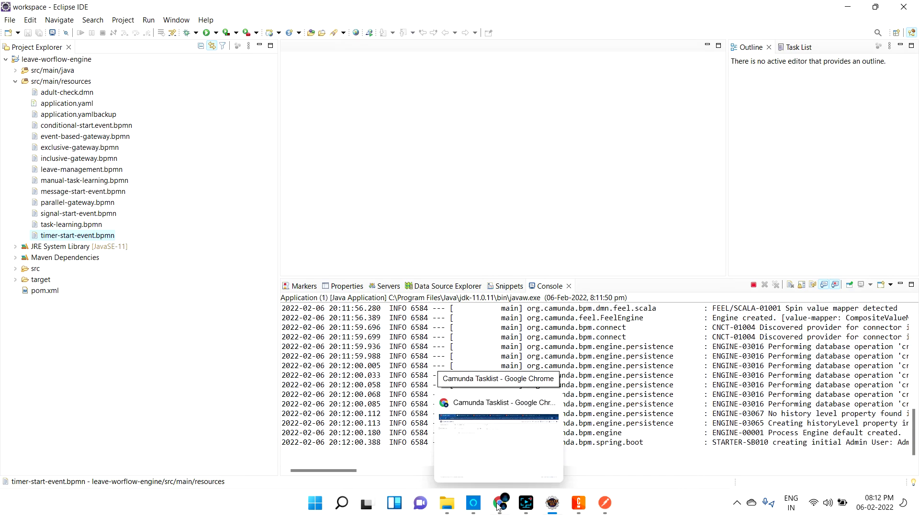
left_click(498, 445)
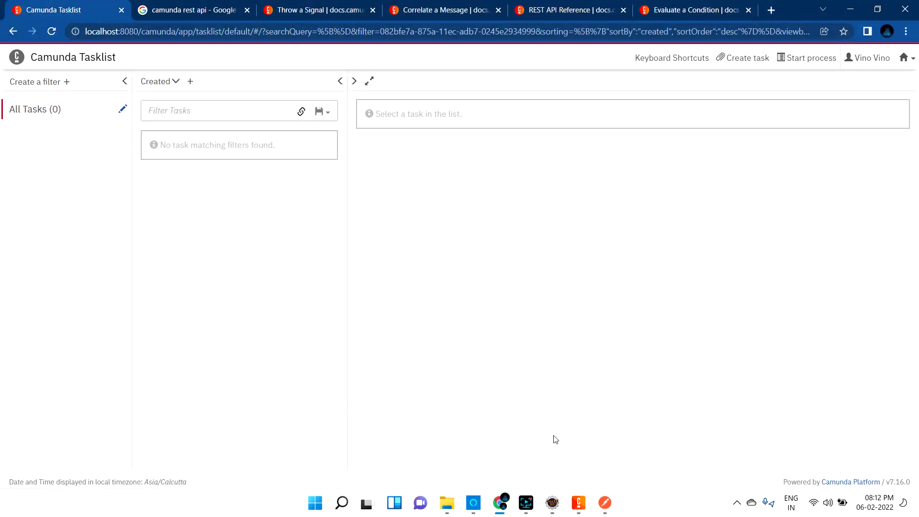
Clear the Eclipse console, then return to Chrome and select its address bar.
left_click(578, 503)
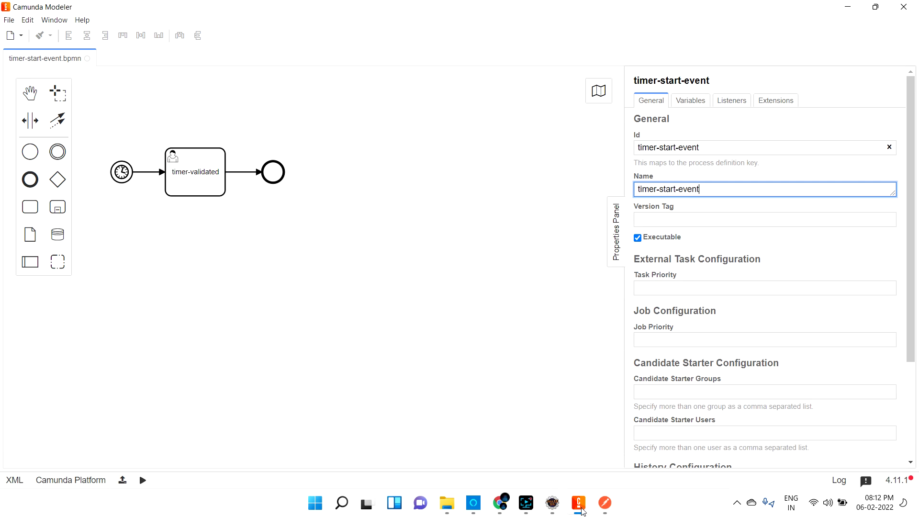
left_click(553, 503)
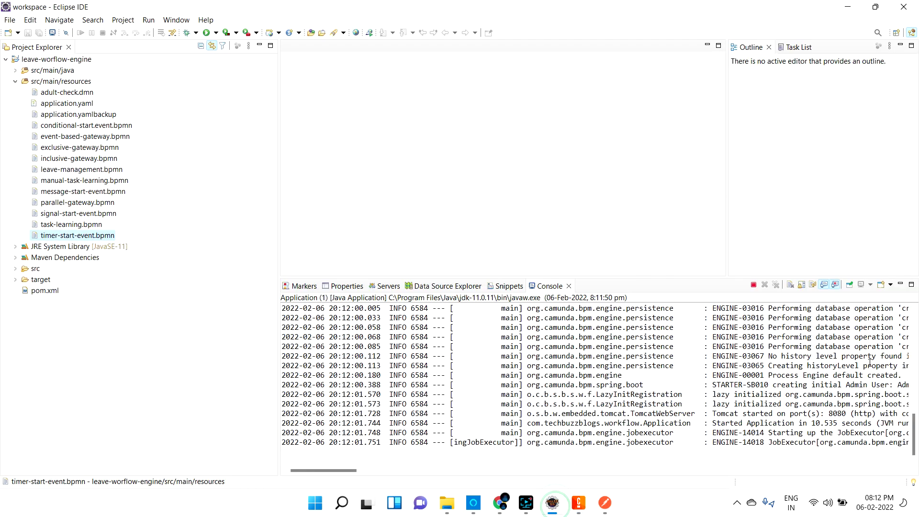
left_click(790, 285)
left_click(500, 502)
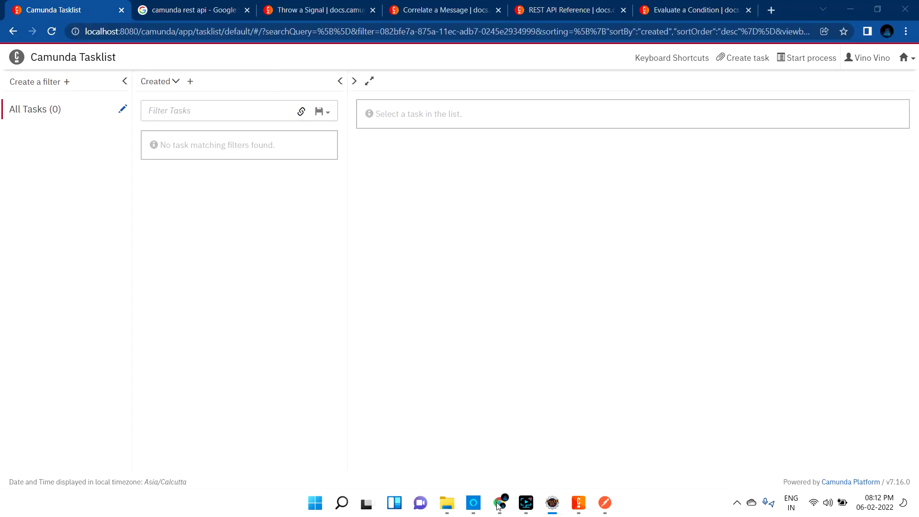
left_click(296, 32)
Load localhost:8080 and log in with the username and password.
type("localhost:8080")
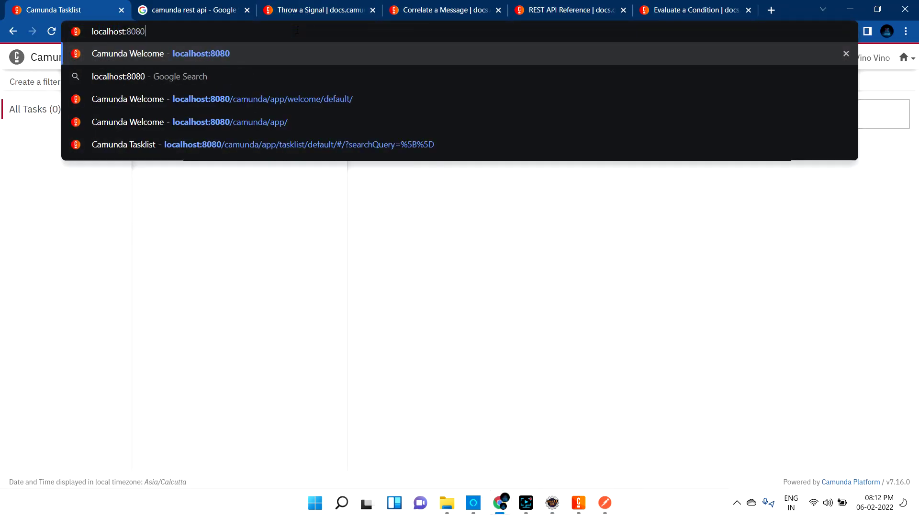
key("Return")
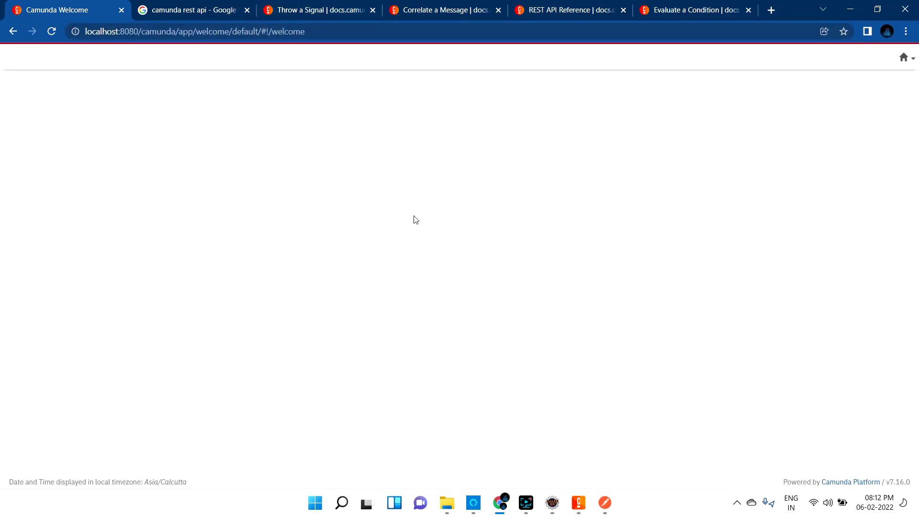
left_click(393, 254)
type("vino")
key("Tab")
type("*****")
key("Return")
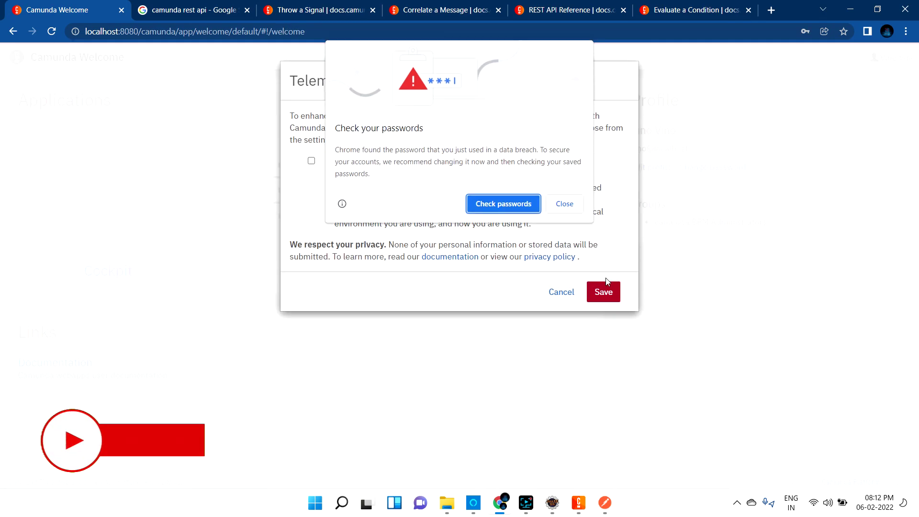
Save the telemetry settings and dismiss the browser's password prompts.
left_click(561, 201)
left_click(602, 292)
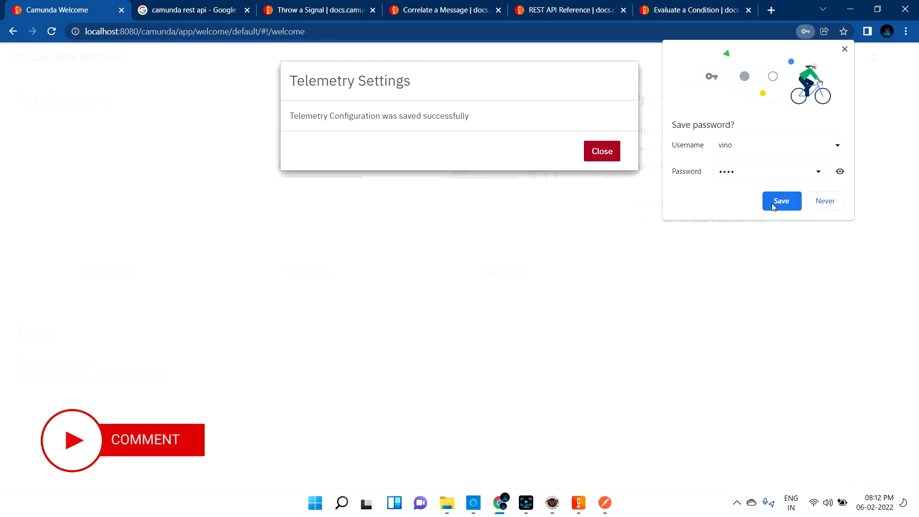
left_click(600, 150)
left_click(843, 203)
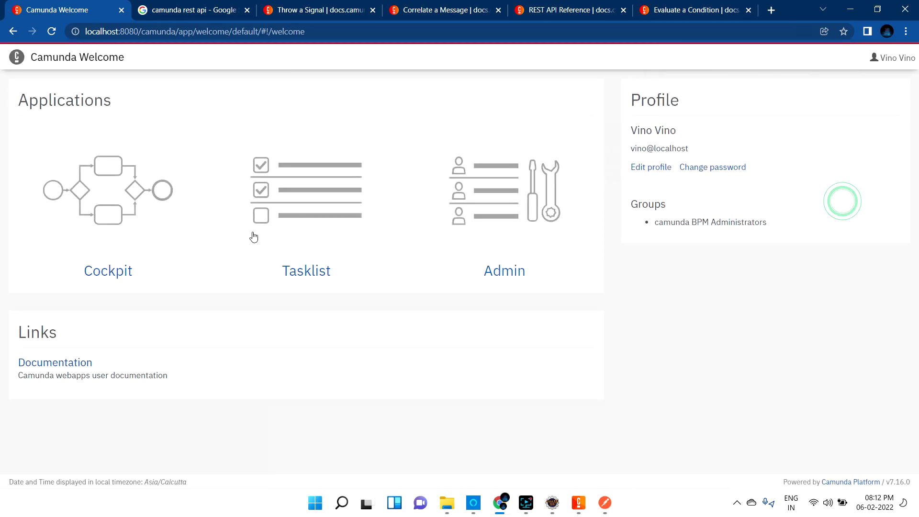
Open Tasklist and add a simple All Tasks filter, which still lists no tasks.
left_click(308, 269)
left_click(56, 130)
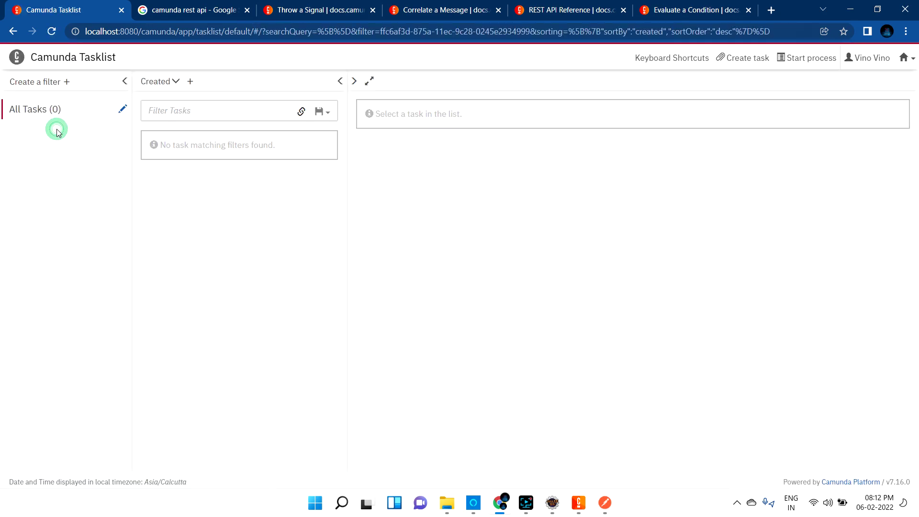
left_click(37, 112)
left_click(38, 117)
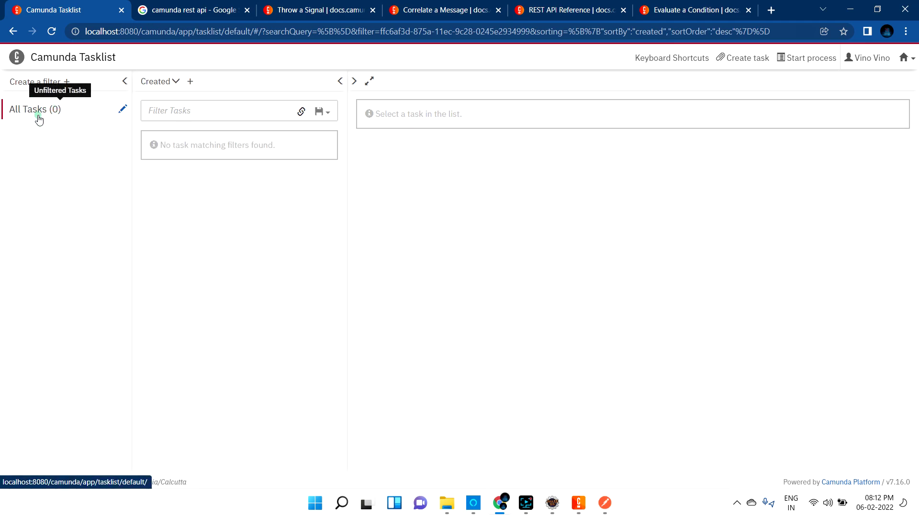
left_click(579, 503)
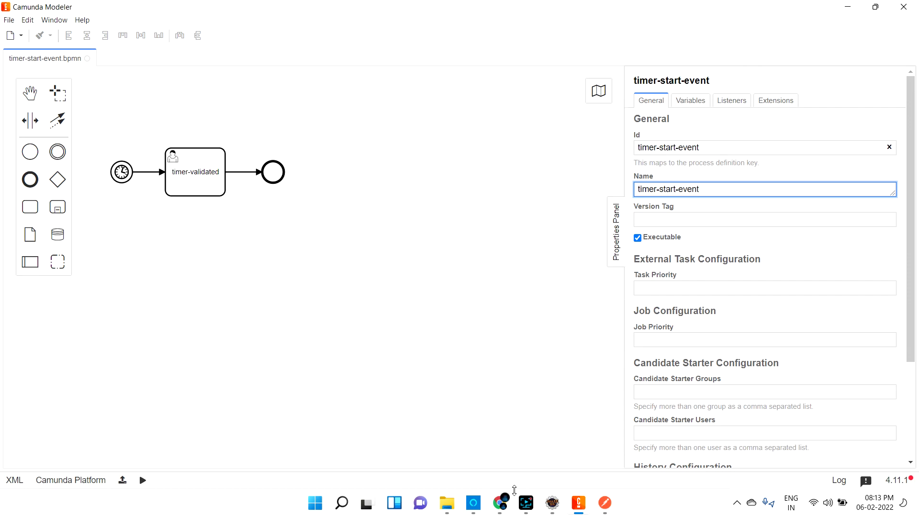
Refresh All Tasks until the cron-created timer-validated task appears.
left_click(500, 504)
left_click(36, 110)
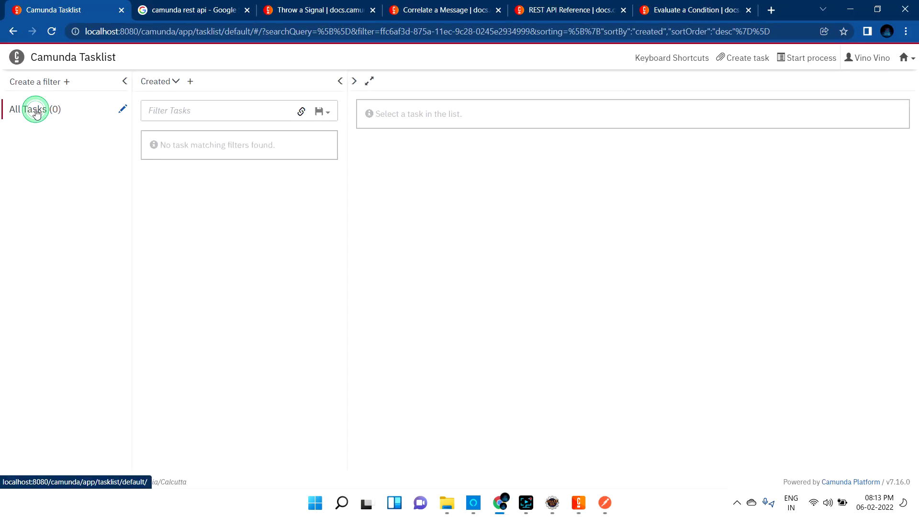
left_click(35, 110)
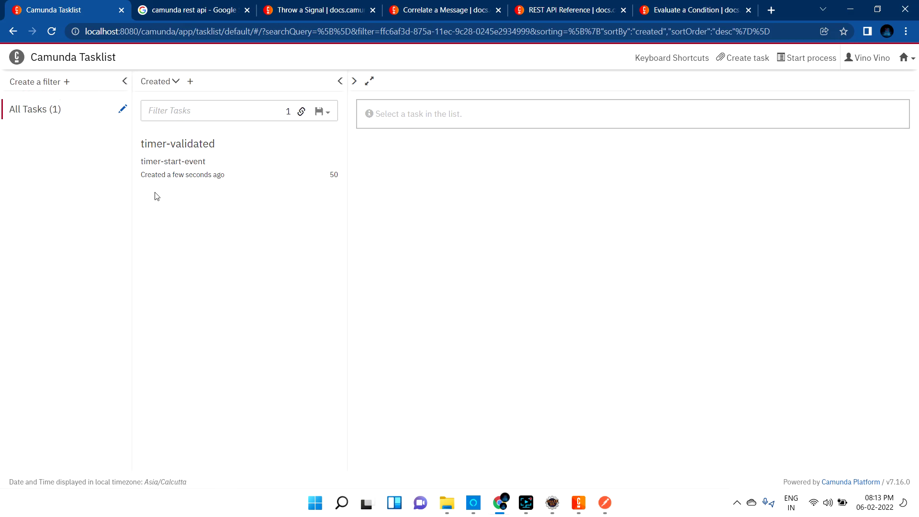
left_click(35, 109)
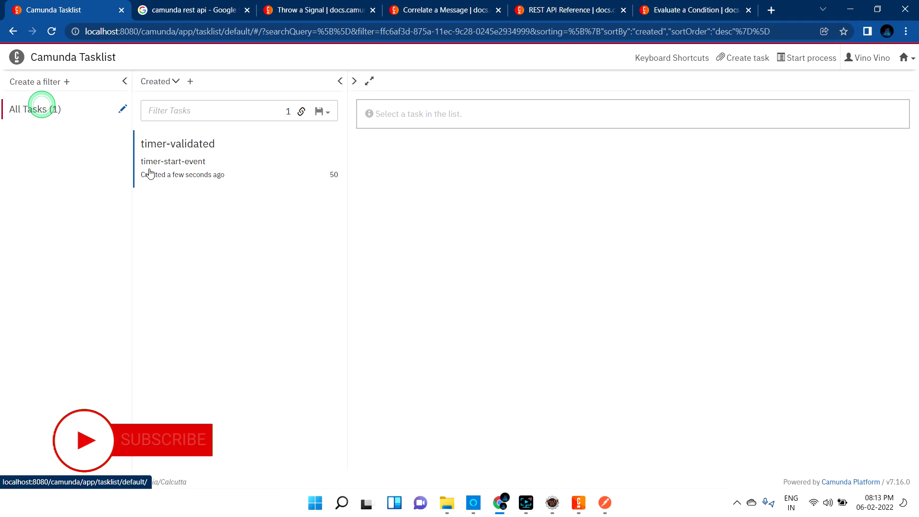
Open the timer-validated task and view its process diagram.
left_click(175, 154)
left_click(468, 188)
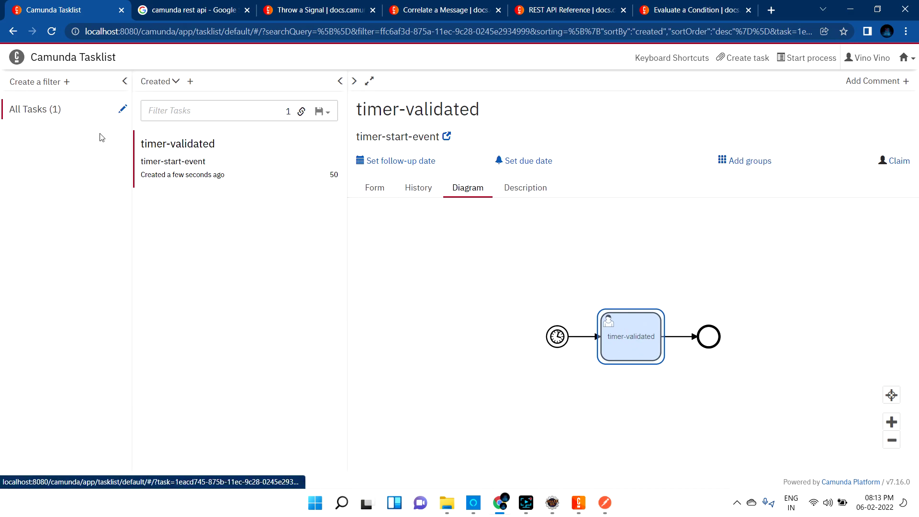
right_click(60, 112)
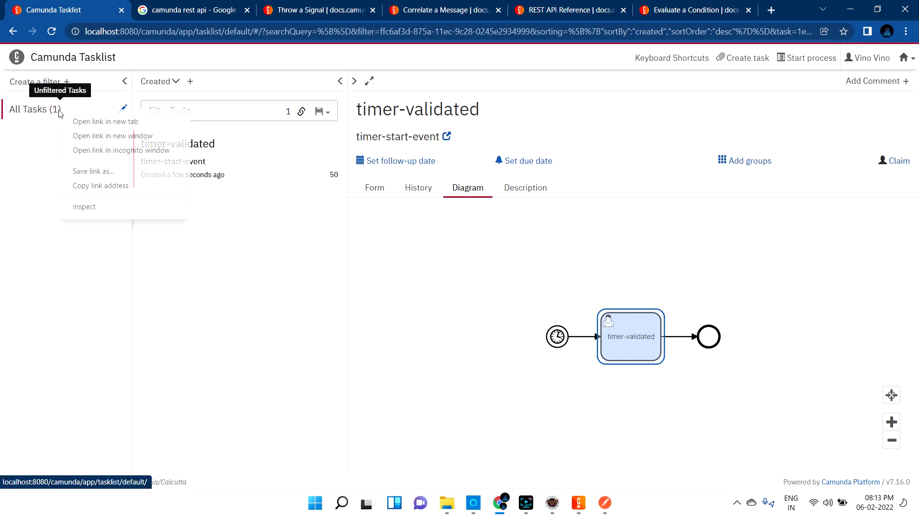
left_click(32, 110)
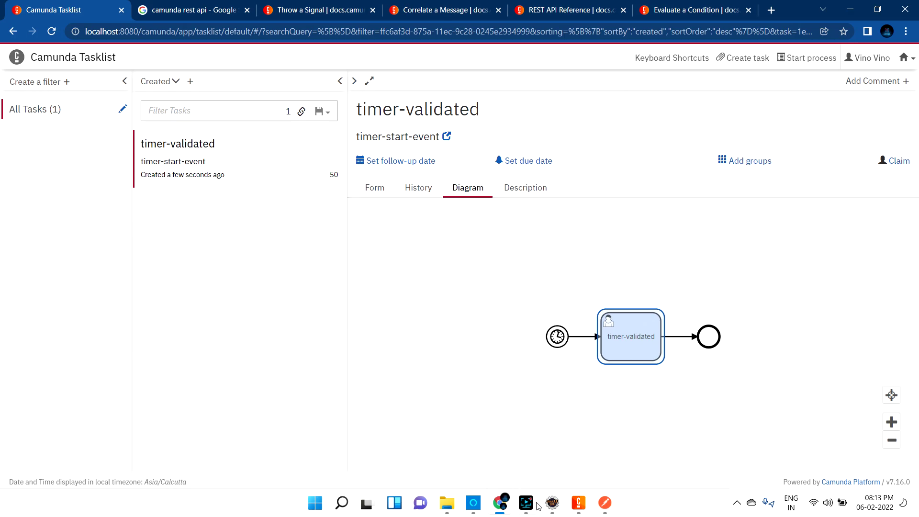
mouse_move(581, 507)
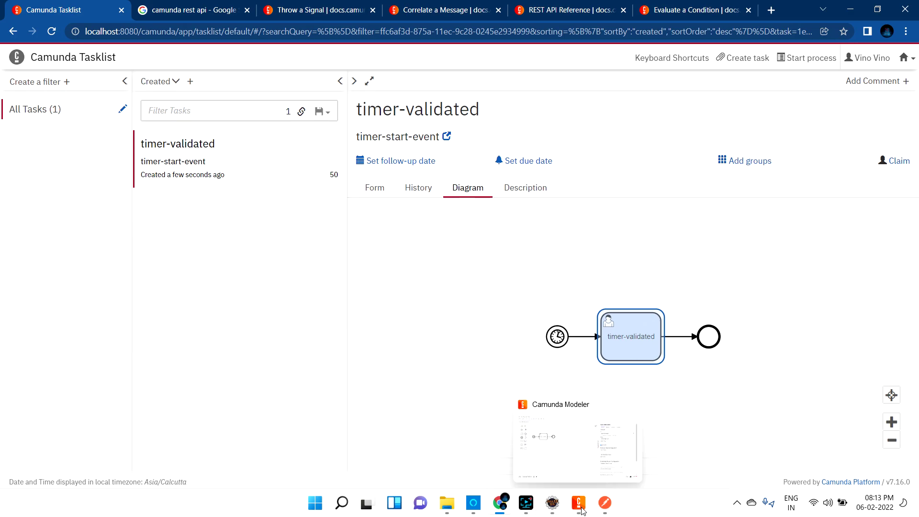
left_click(579, 503)
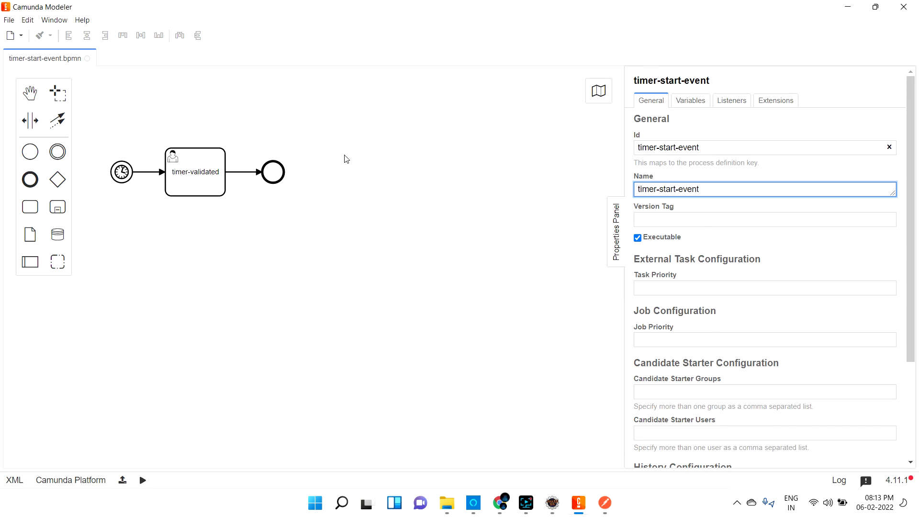
Inspect the timer start event's 0 0/1 * * * ? cycle, undoing an accidental edit.
left_click(122, 171)
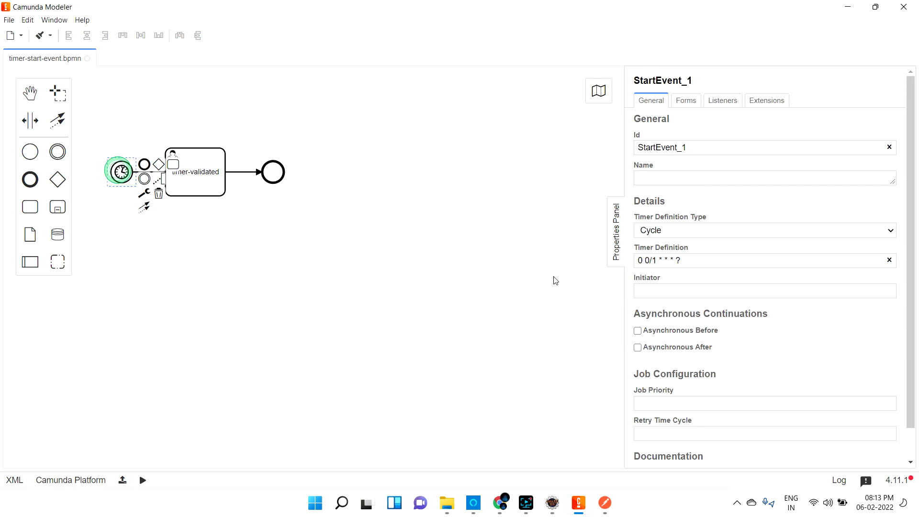
triple_click(699, 260)
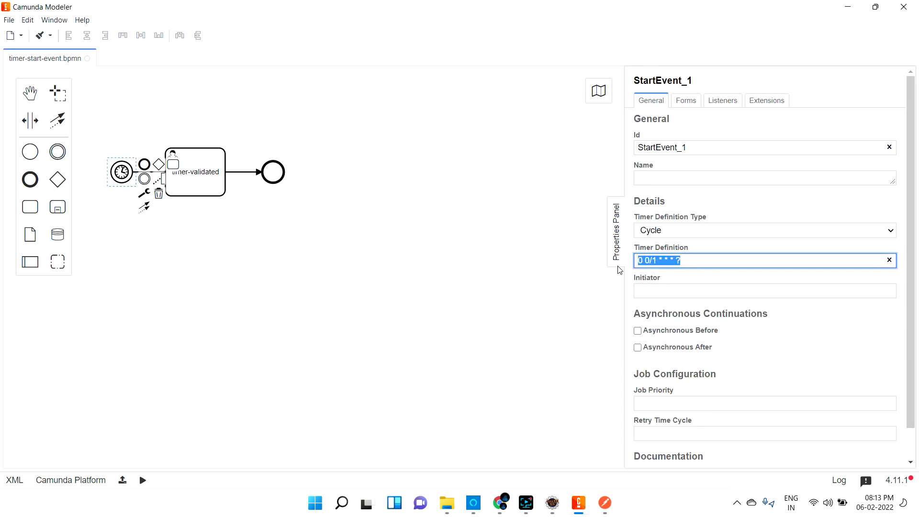
type("P")
key("ctrl+z")
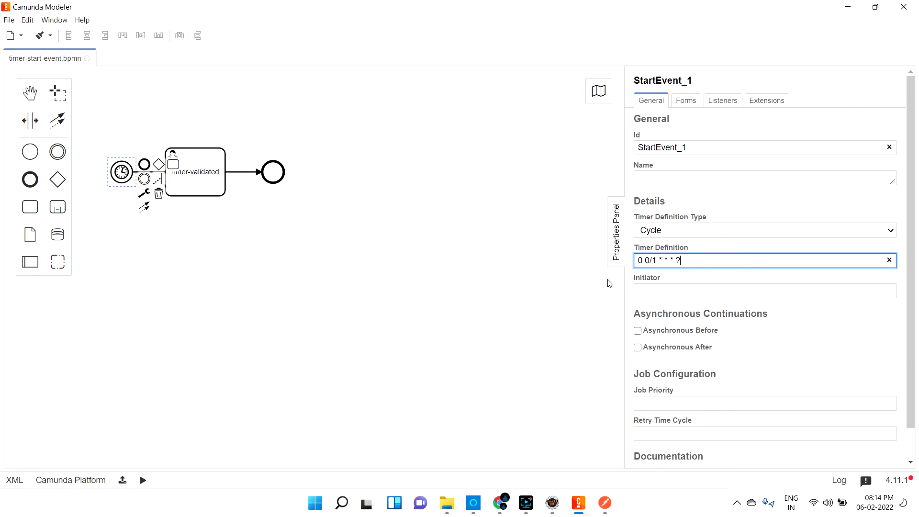
Refresh All Tasks repeatedly until a second timer-validated task appears, then open it.
left_click(503, 504)
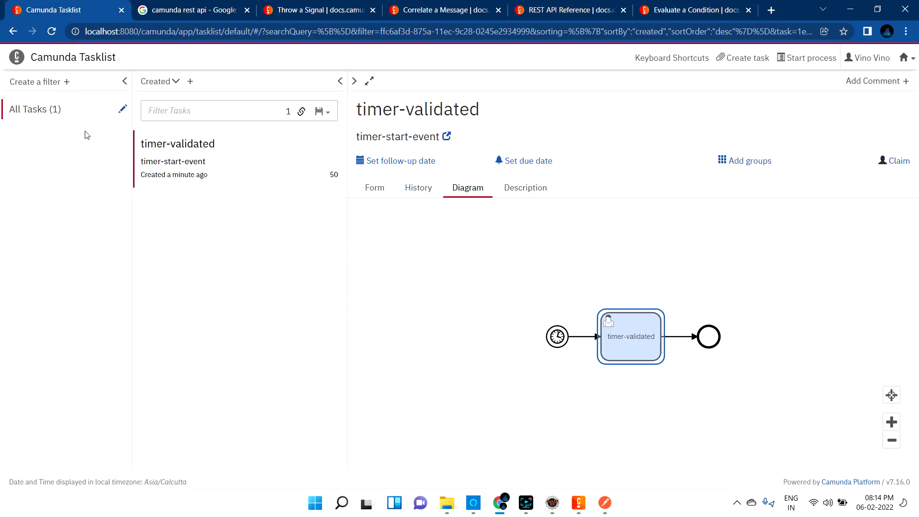
left_click(39, 110)
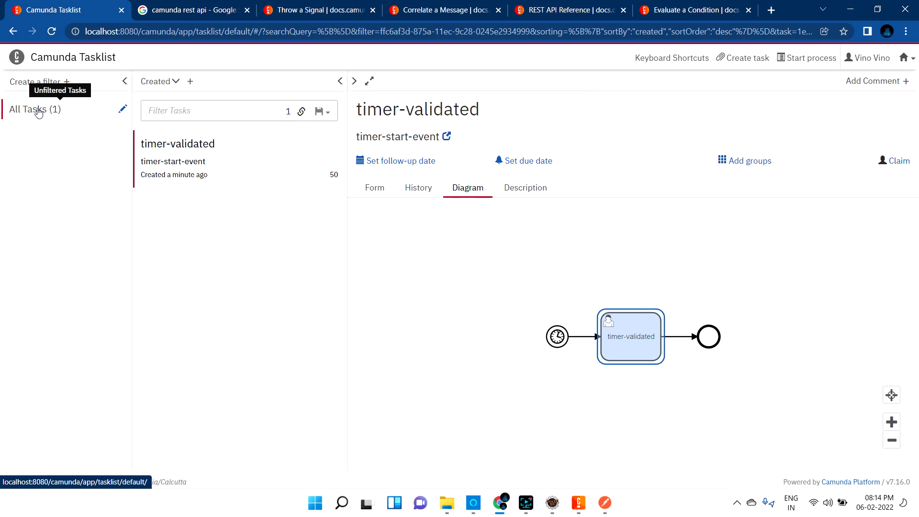
left_click(39, 109)
left_click(38, 109)
left_click(39, 110)
left_click(38, 109)
left_click(39, 110)
left_click(39, 111)
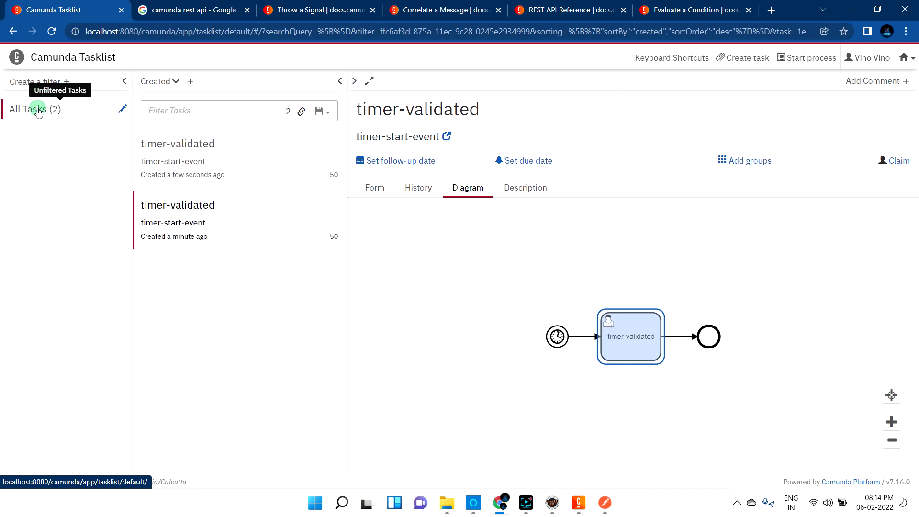
left_click(215, 182)
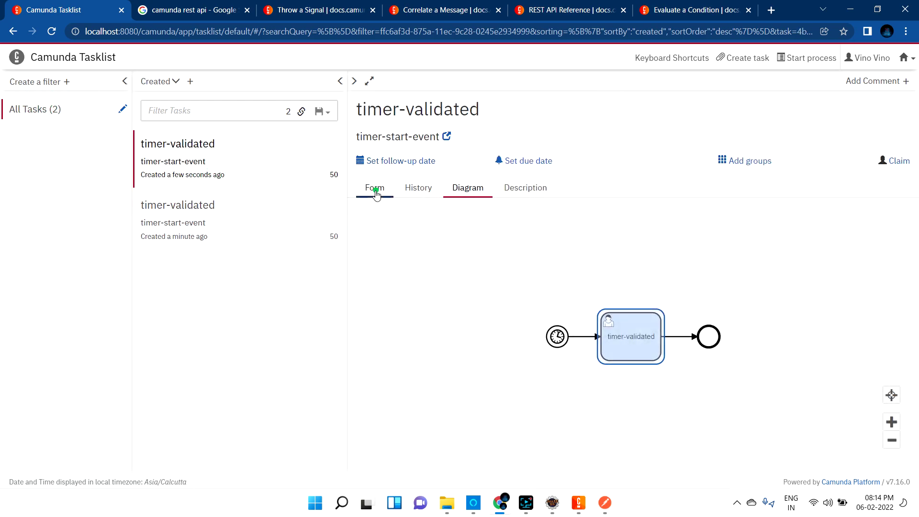
Claim and complete each of the two timer-validated tasks in their Form tab, then refresh All Tasks to (0).
left_click(375, 189)
left_click(893, 160)
left_click(878, 304)
left_click(226, 156)
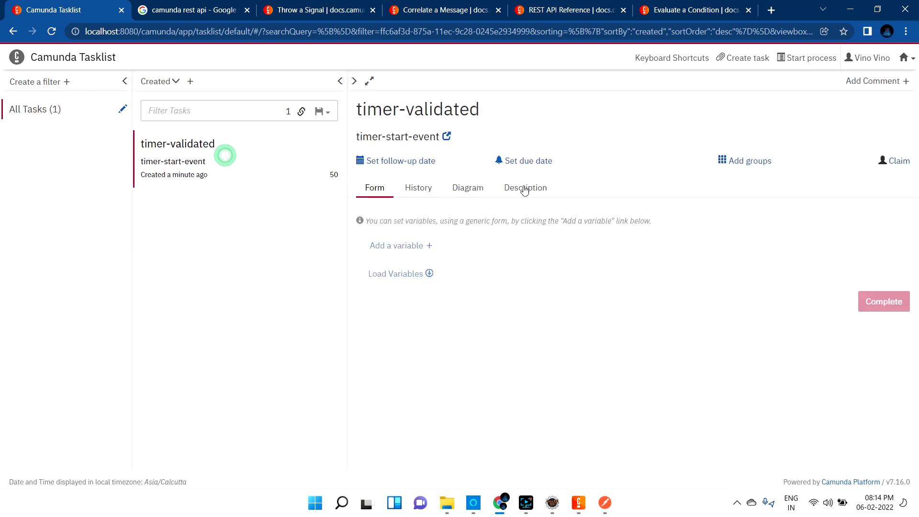
left_click(895, 162)
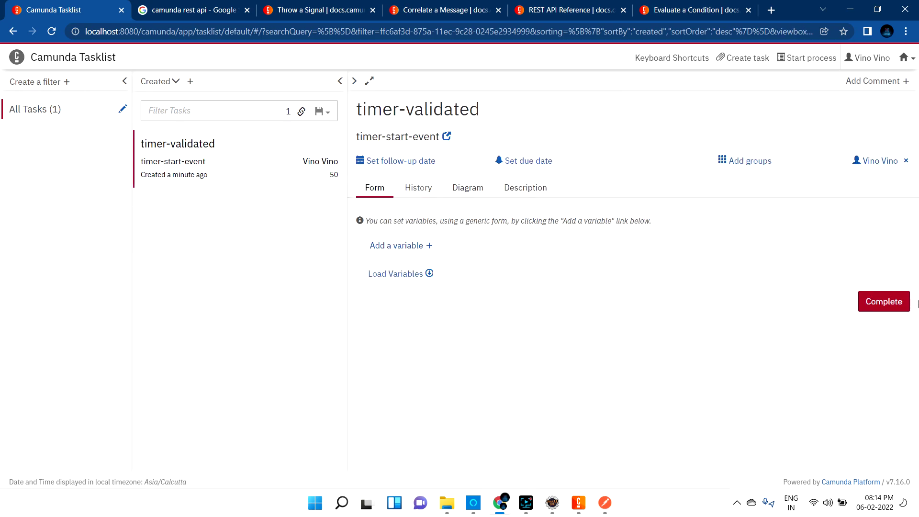
left_click(884, 303)
left_click(40, 109)
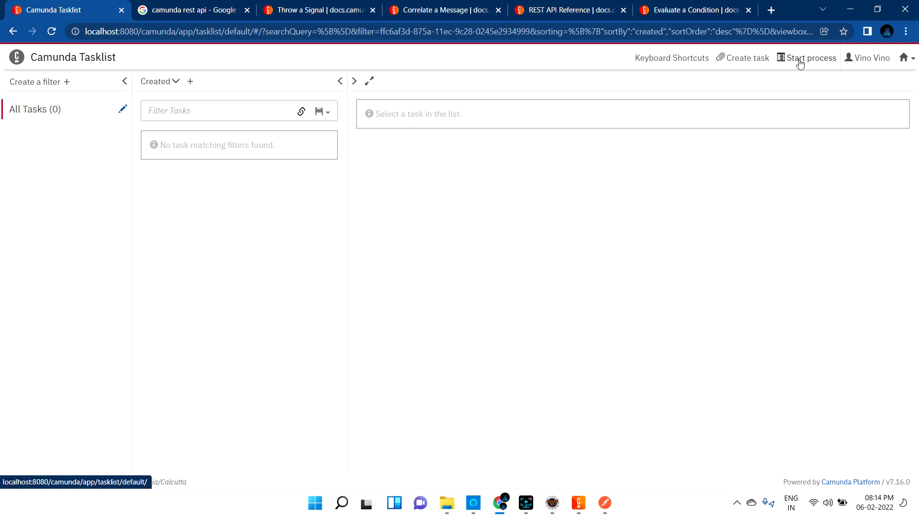
left_click(605, 503)
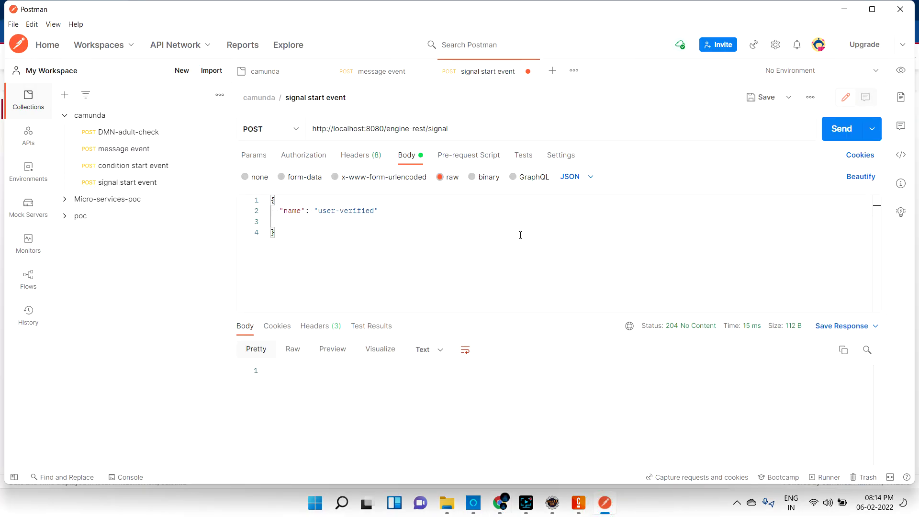
left_click(605, 503)
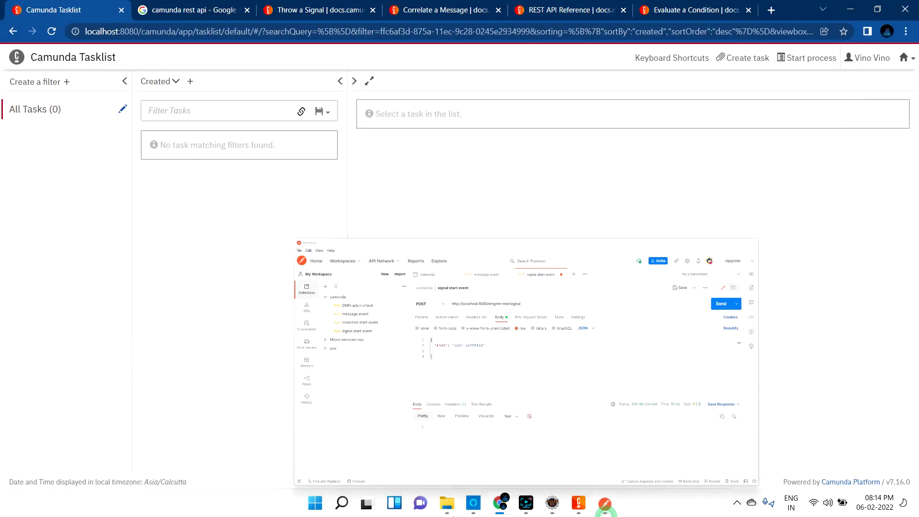
left_click(29, 109)
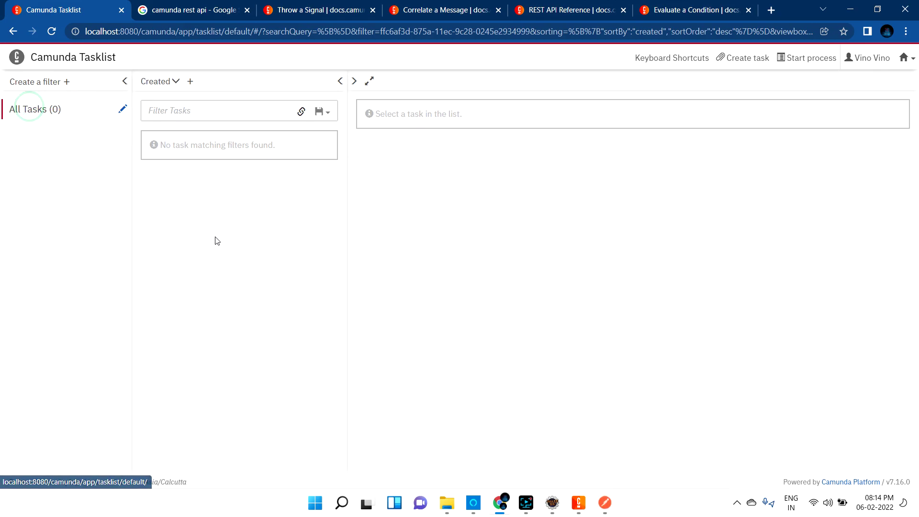